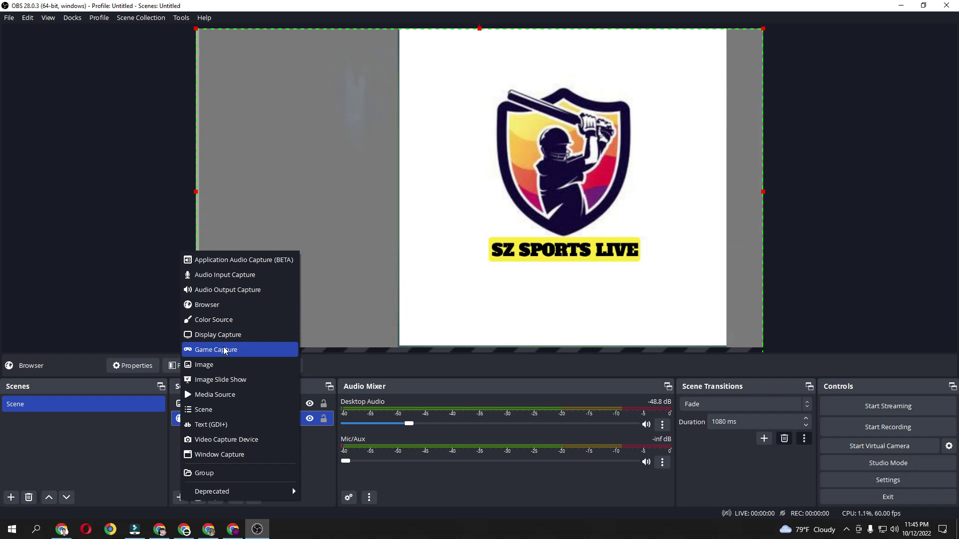
# - Switch to the browser and begin a Go live broadcast from the Sports Net Facebook page
pyautogui.click(341, 368)
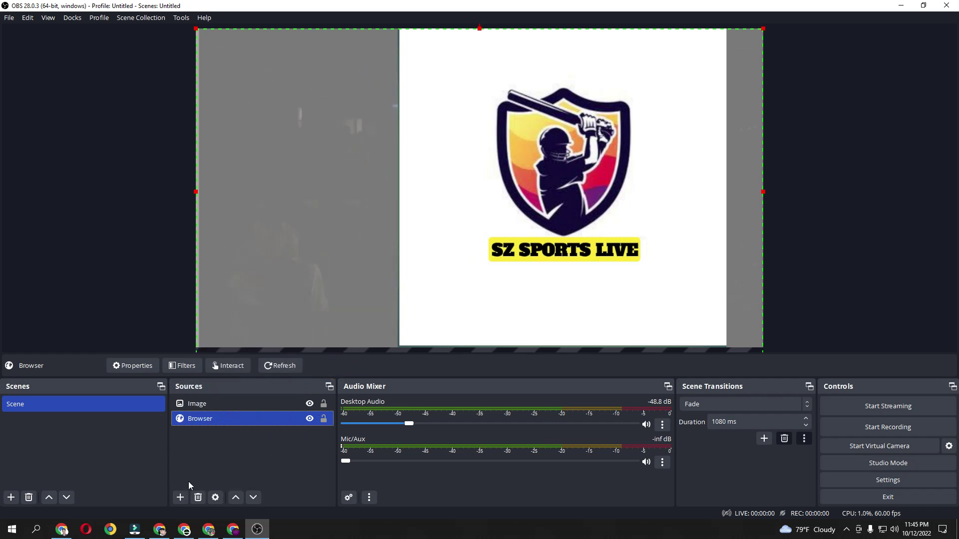
pyautogui.click(62, 529)
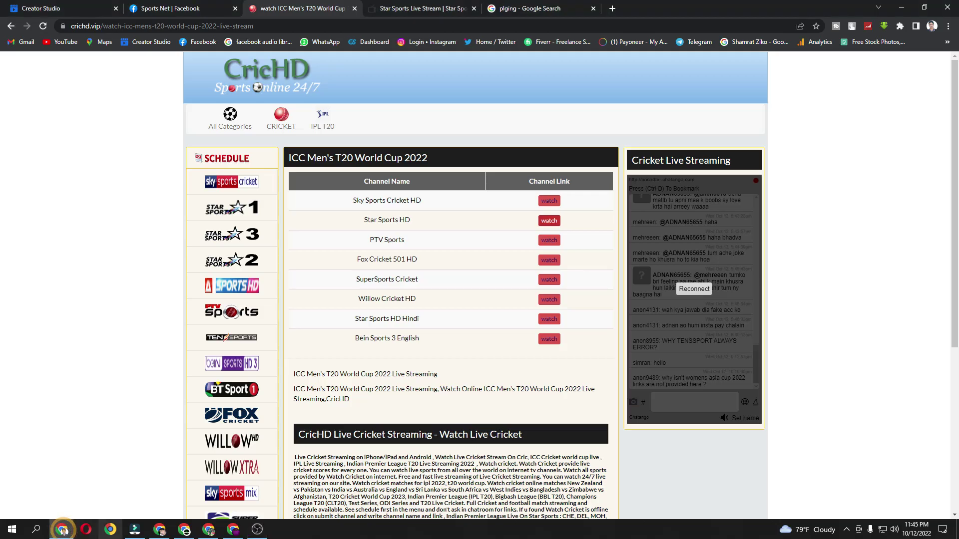
pyautogui.click(153, 10)
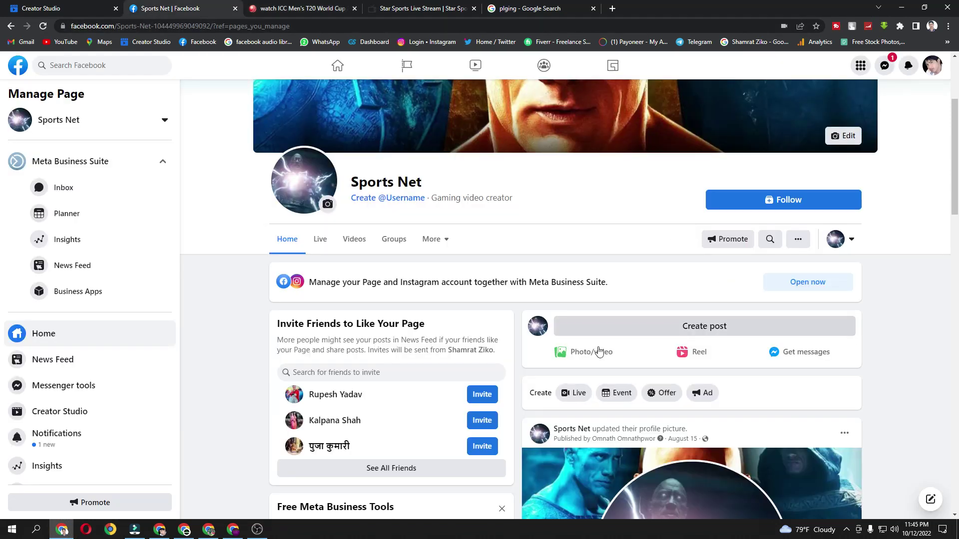
pyautogui.click(572, 394)
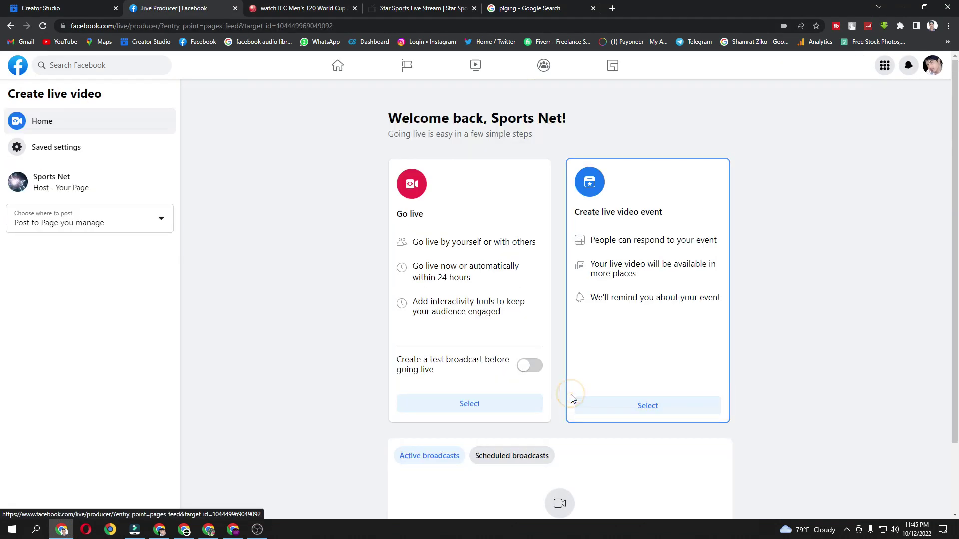
pyautogui.click(495, 401)
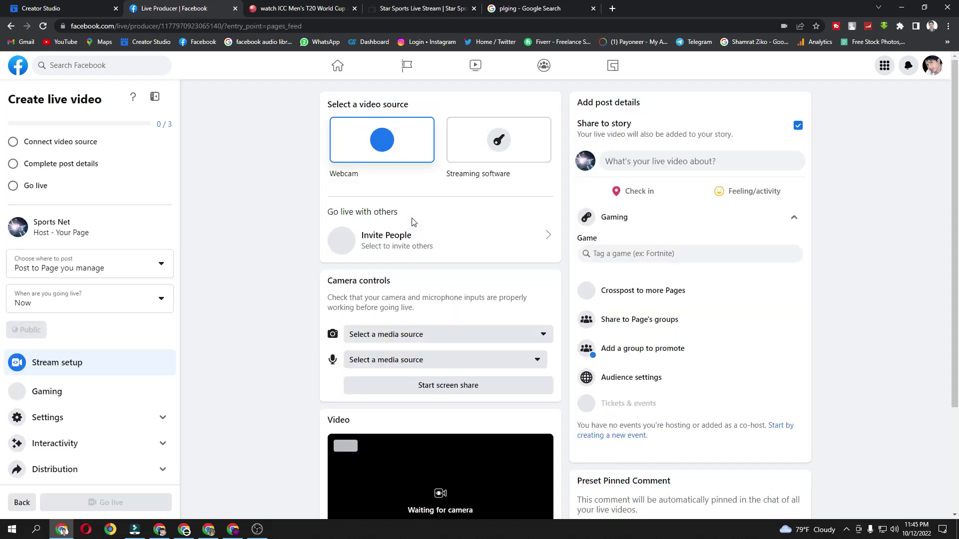
# - Set the video source to Streaming software, expand its advanced settings and copy the stream key
pyautogui.click(492, 150)
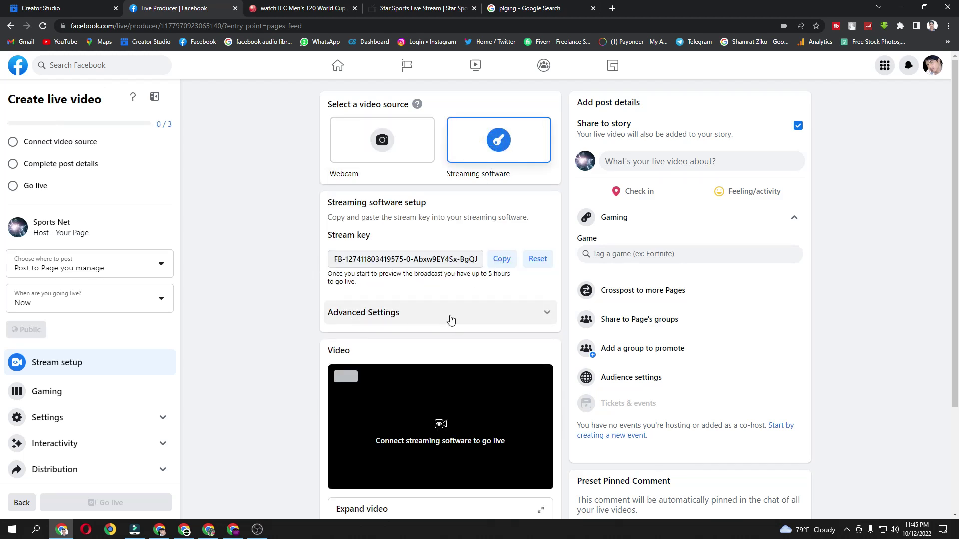
pyautogui.click(545, 322)
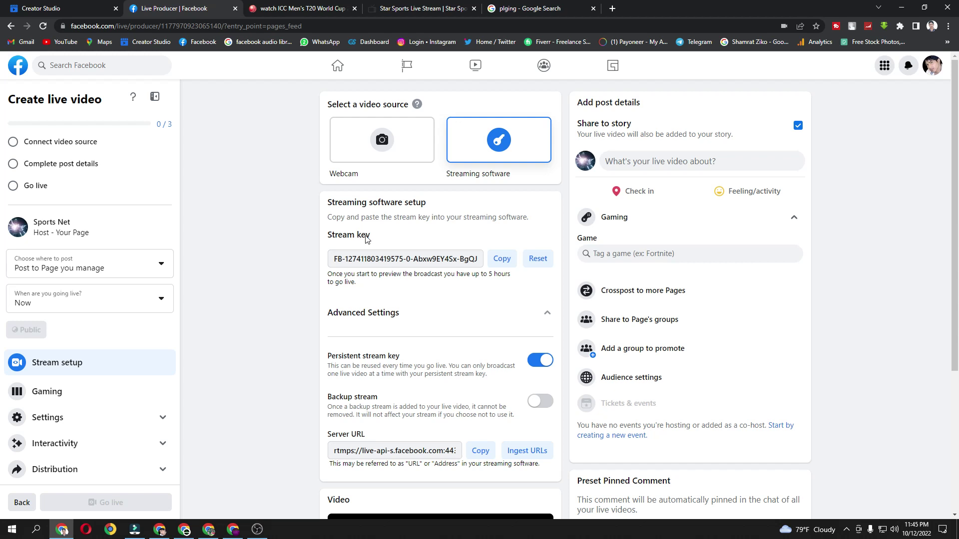
pyautogui.click(502, 259)
# - Switch to OBS and choose Facebook Live as the service in the stream settings
pyautogui.click(260, 531)
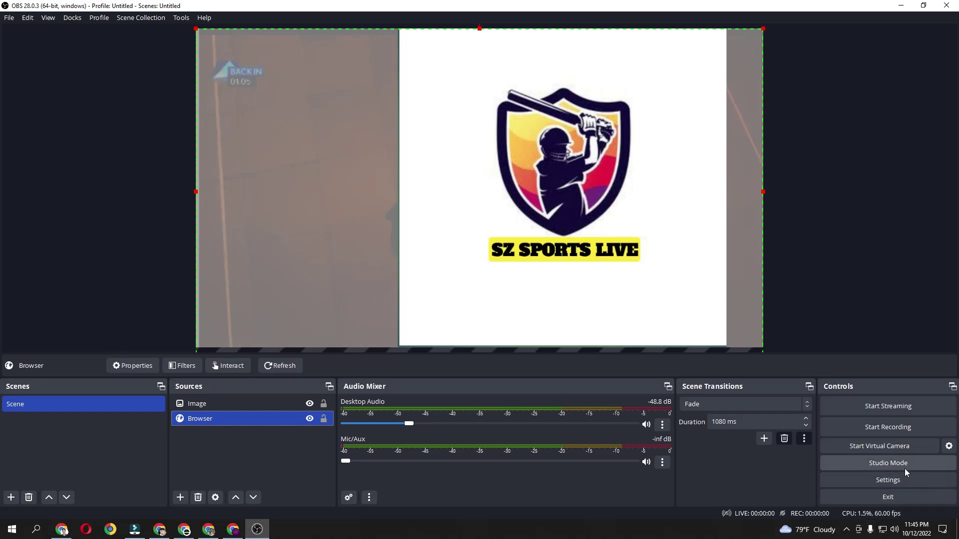
pyautogui.click(879, 483)
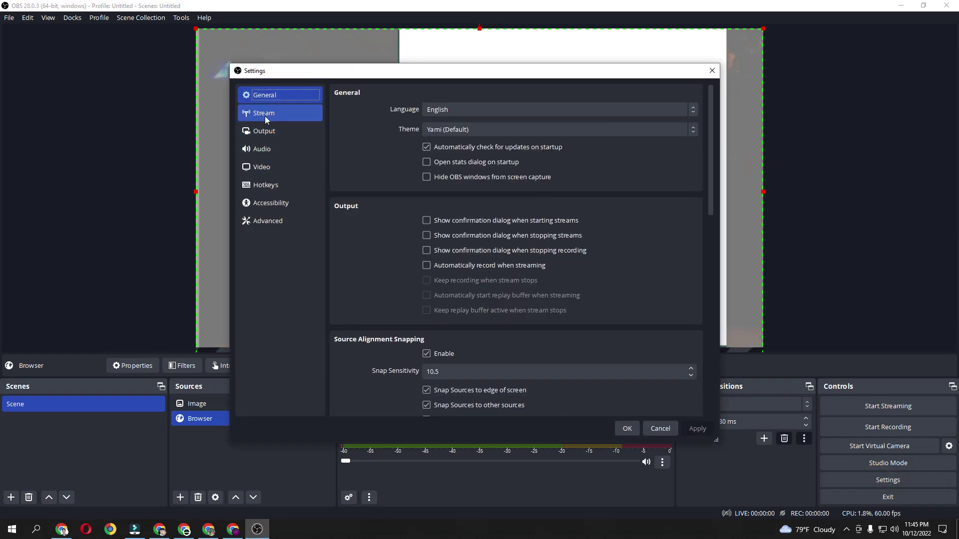
pyautogui.click(298, 116)
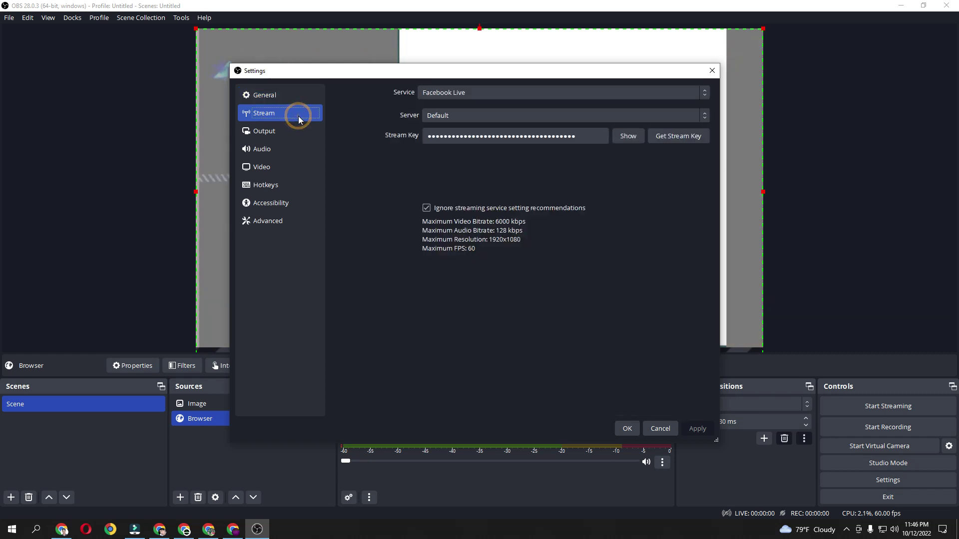
pyautogui.click(468, 92)
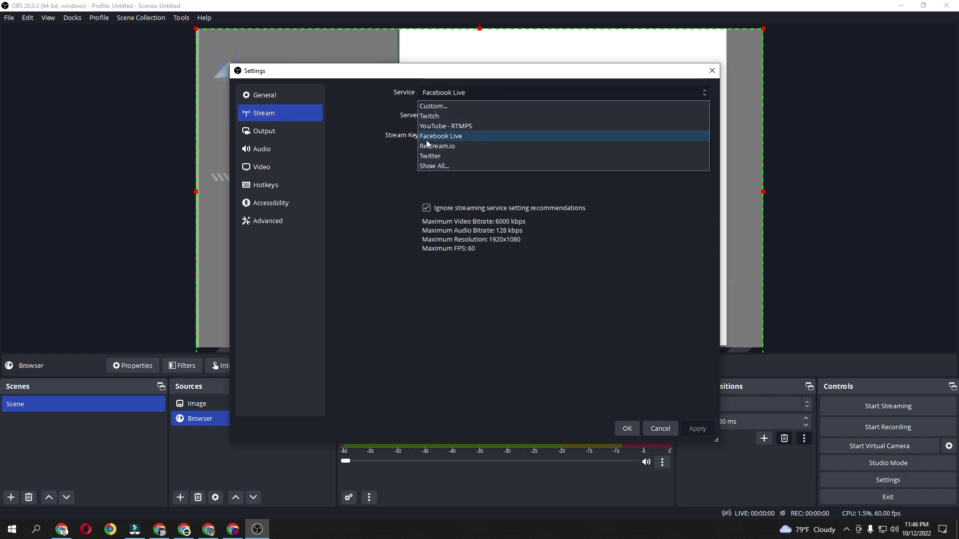
pyautogui.click(464, 136)
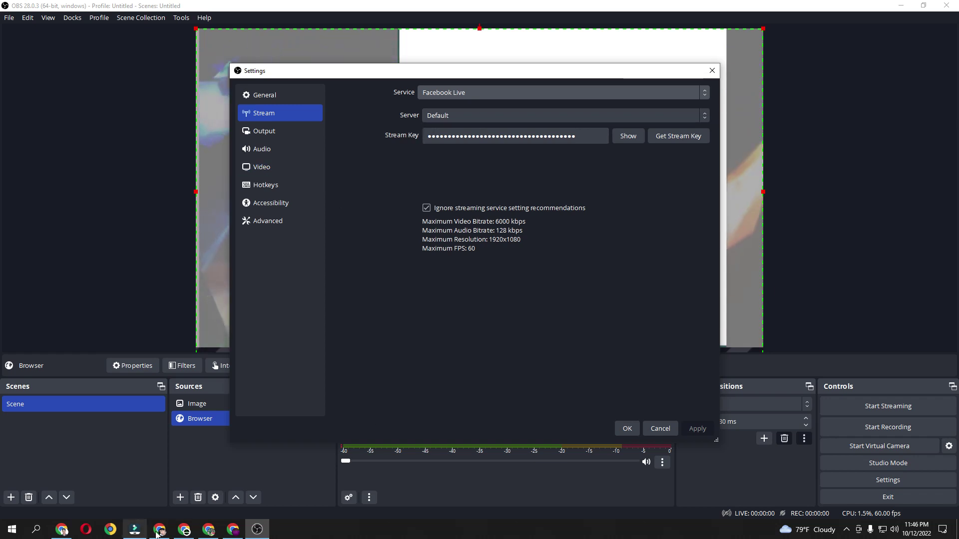
# - Replace the stream key with the one copied from Facebook, then apply and close the settings
pyautogui.doubleClick(537, 138)
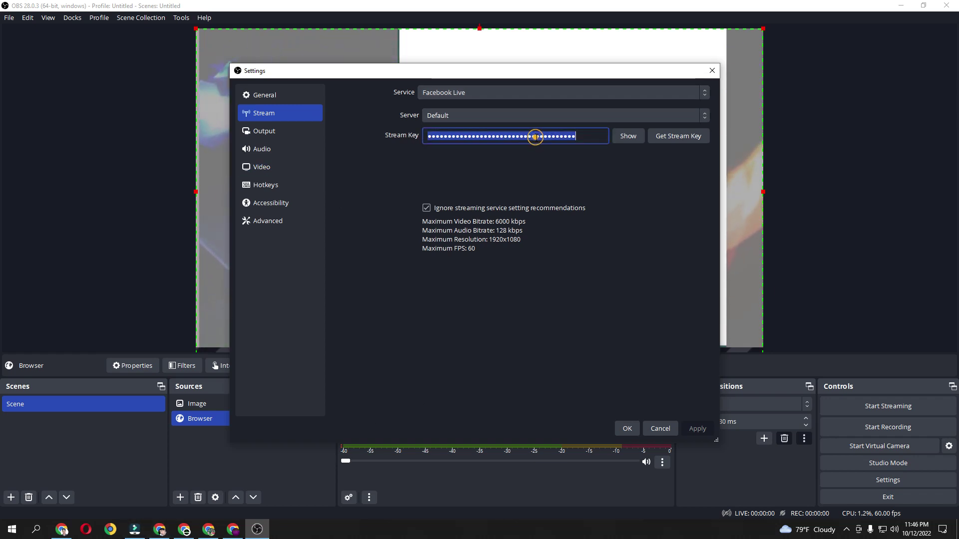
pyautogui.rightClick(536, 140)
pyautogui.click(553, 210)
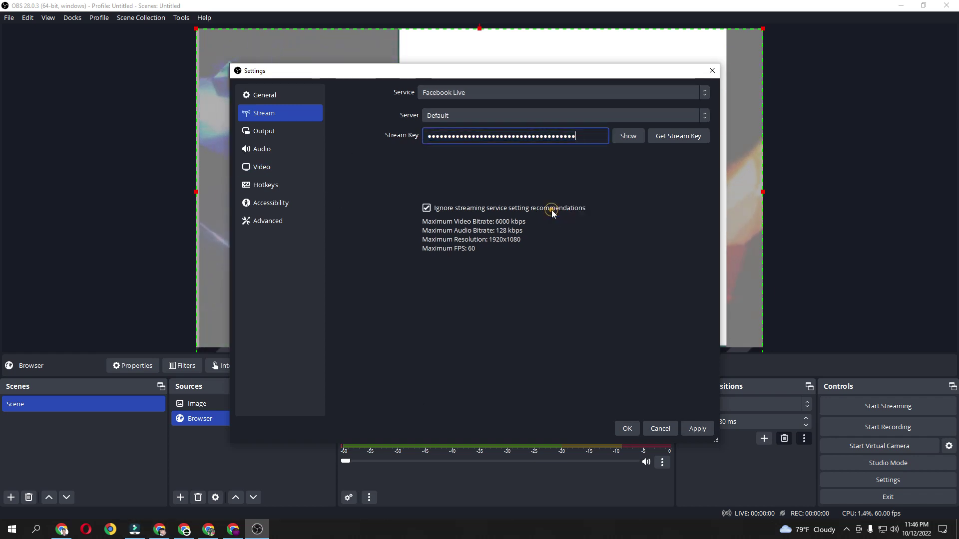
pyautogui.click(702, 430)
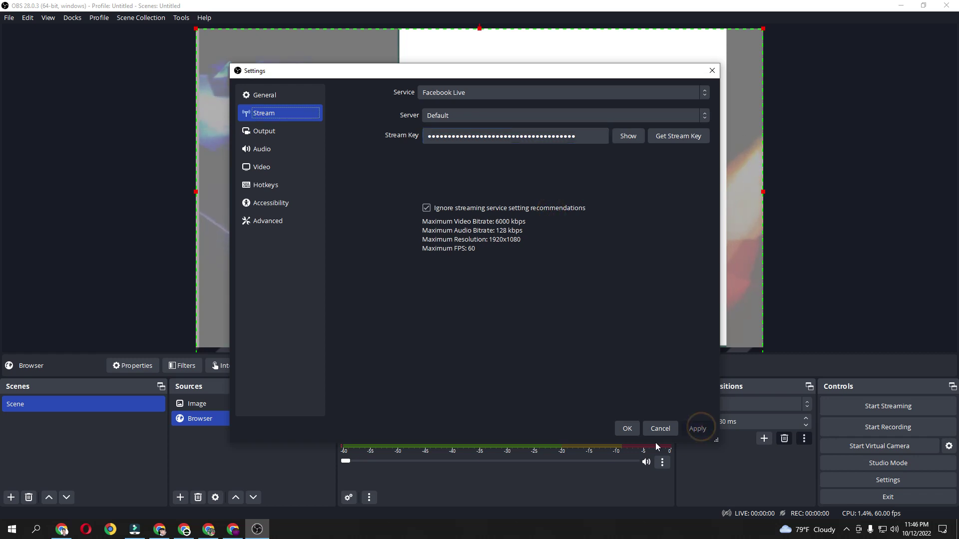
pyautogui.click(627, 428)
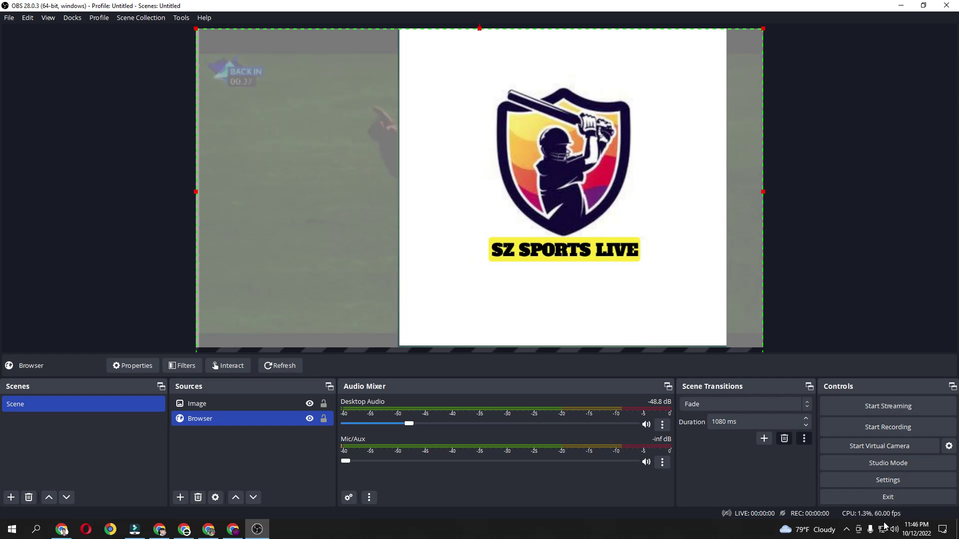
# - Start streaming from OBS and check the video preview on the Facebook Live Producer page
pyautogui.click(888, 409)
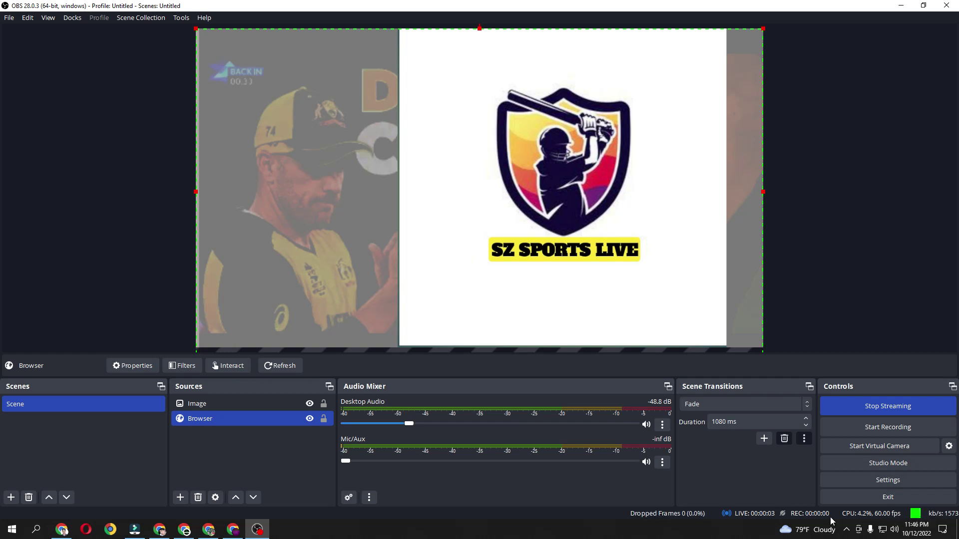
pyautogui.click(62, 530)
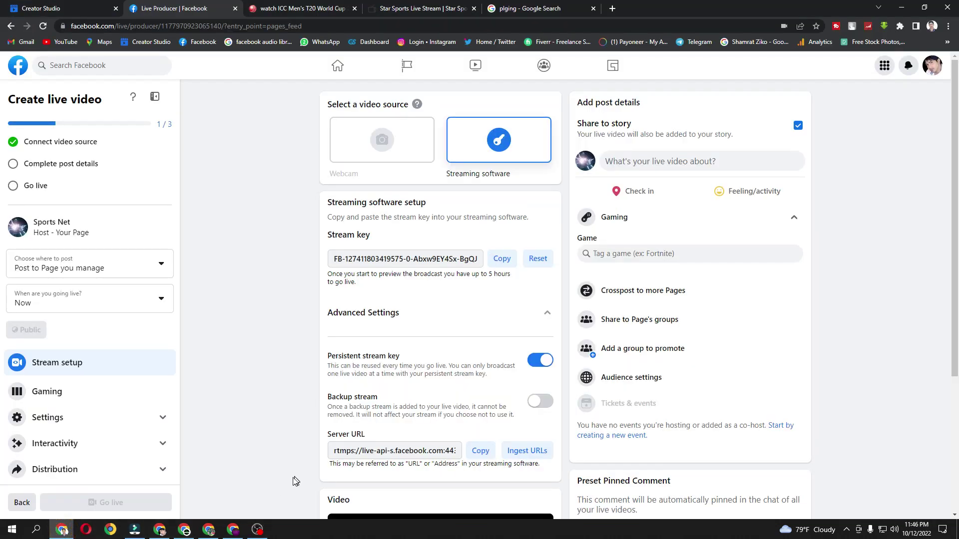
pyautogui.scroll(-4, 422, 372)
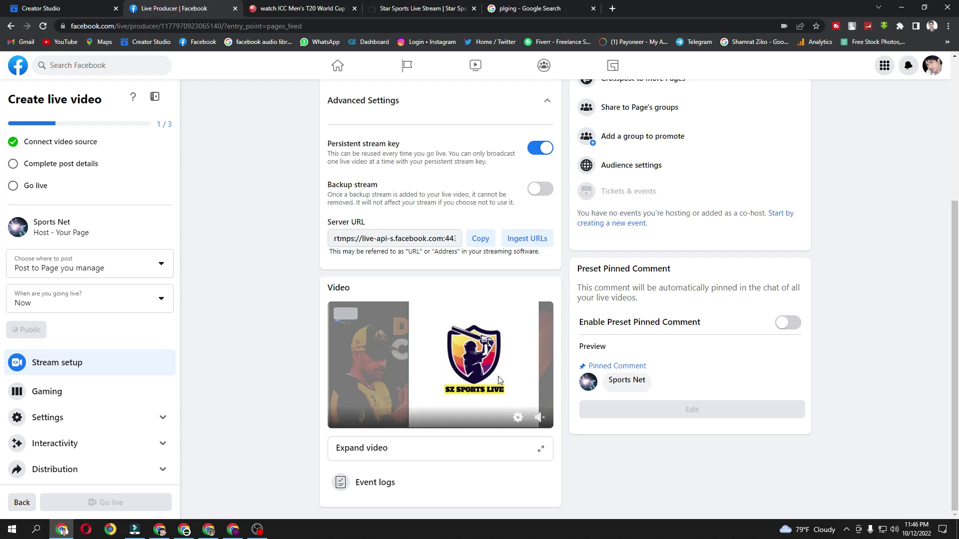
pyautogui.scroll(1, 500, 380)
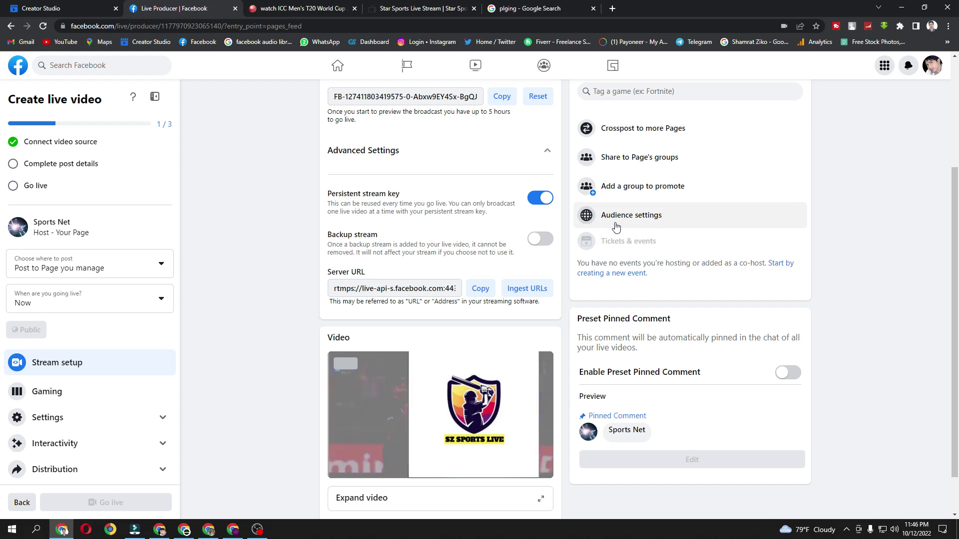
# - Open the live video's audience settings and try out the Allow selected locations option
pyautogui.click(633, 225)
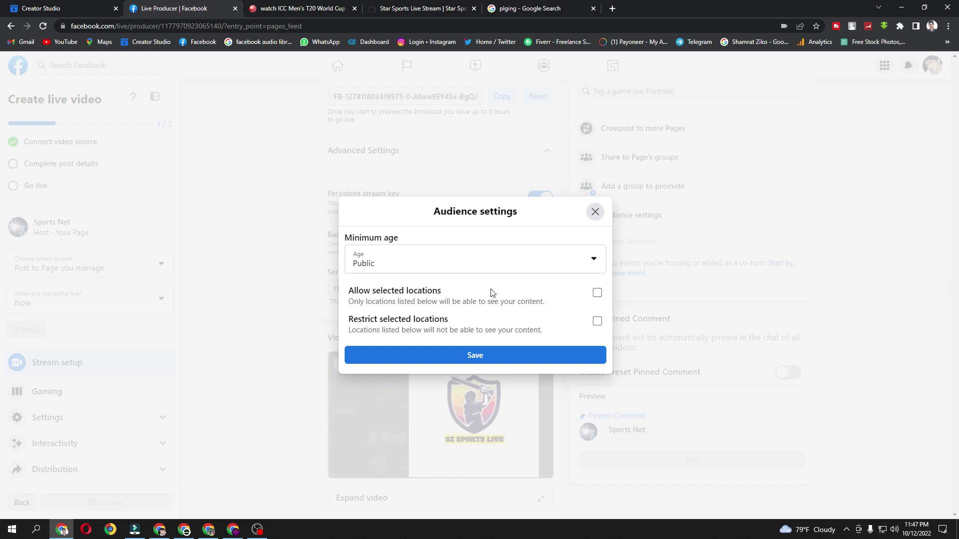
pyautogui.moveTo(504, 302); pyautogui.dragTo(508, 302)
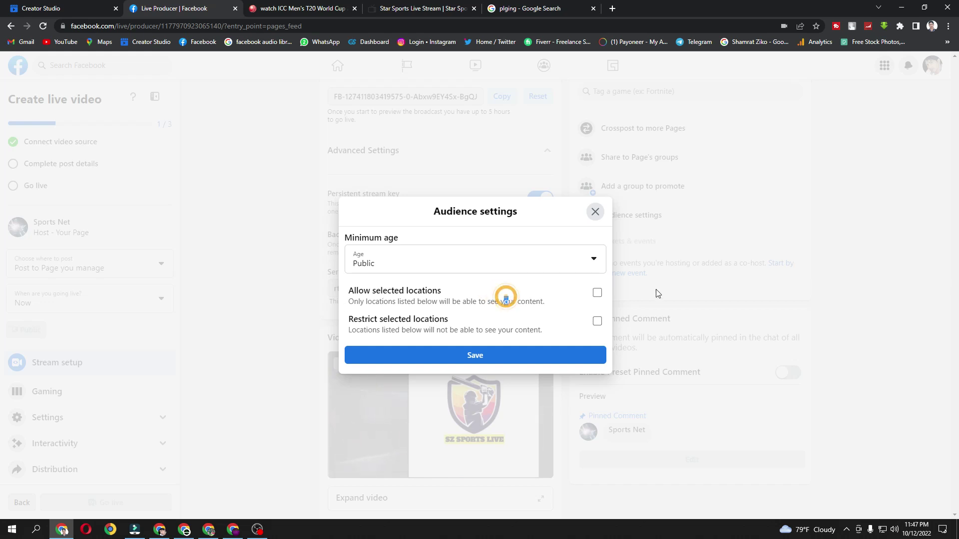
pyautogui.click(597, 293)
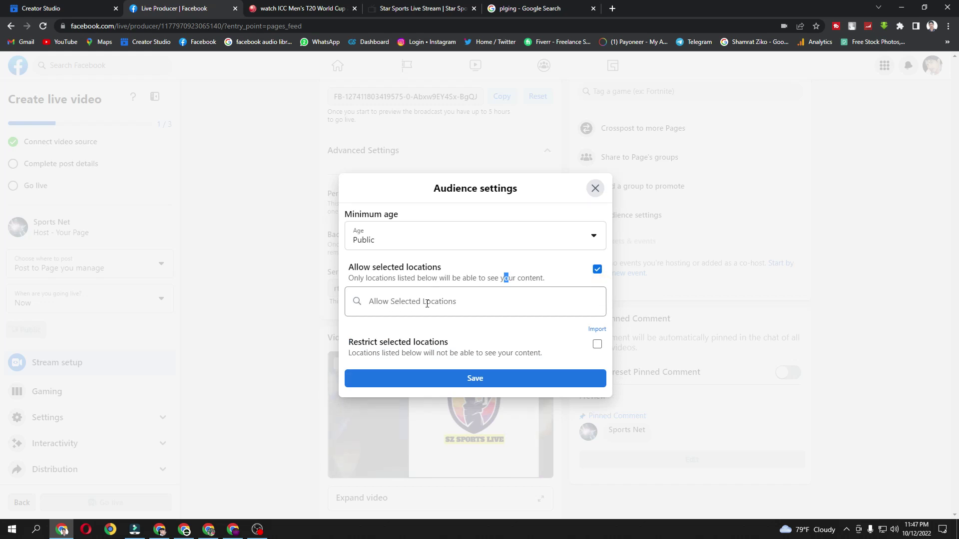
pyautogui.click(598, 270)
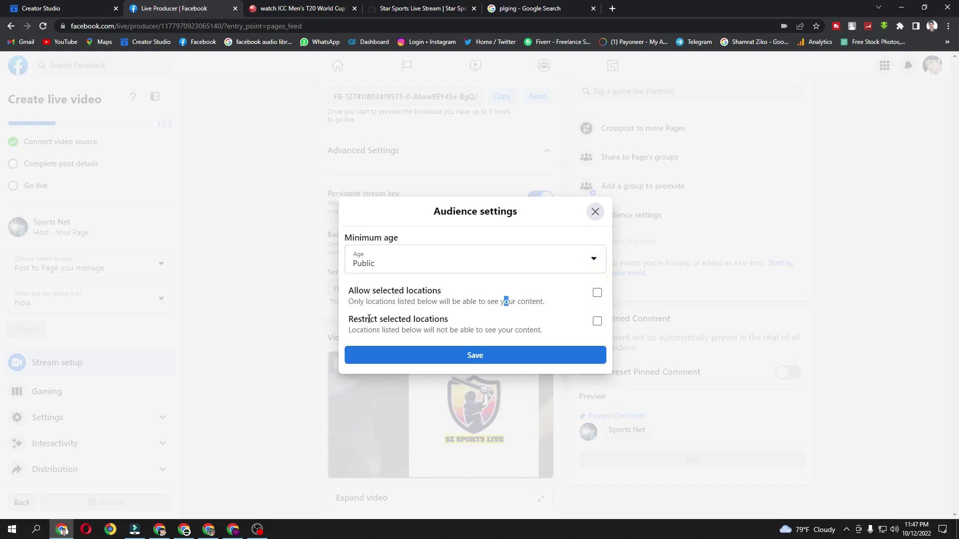
# - Try out Restrict selected locations with a search for "mum" and close the audience settings without saving
pyautogui.click(597, 322)
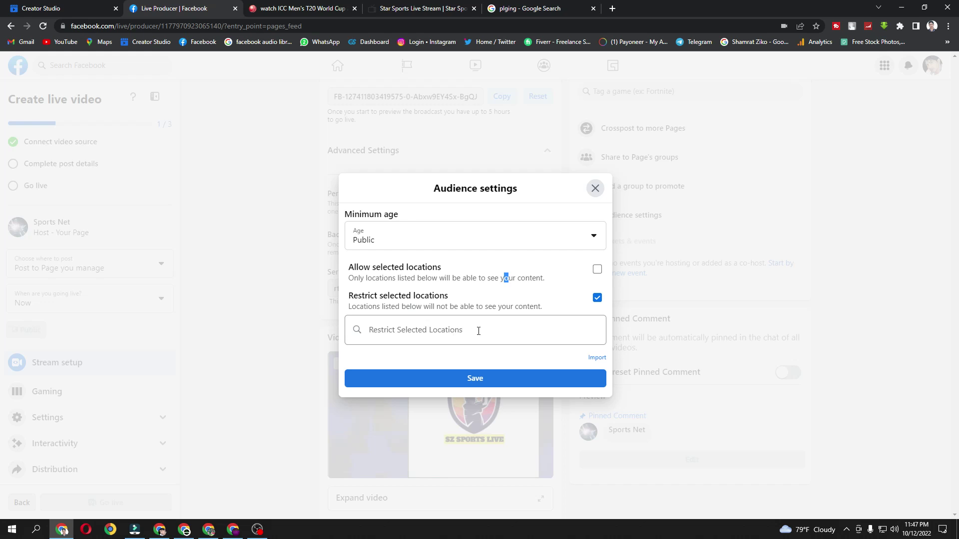
pyautogui.hotkey('shift', 'Tab')
pyautogui.click(460, 325)
pyautogui.write('m')
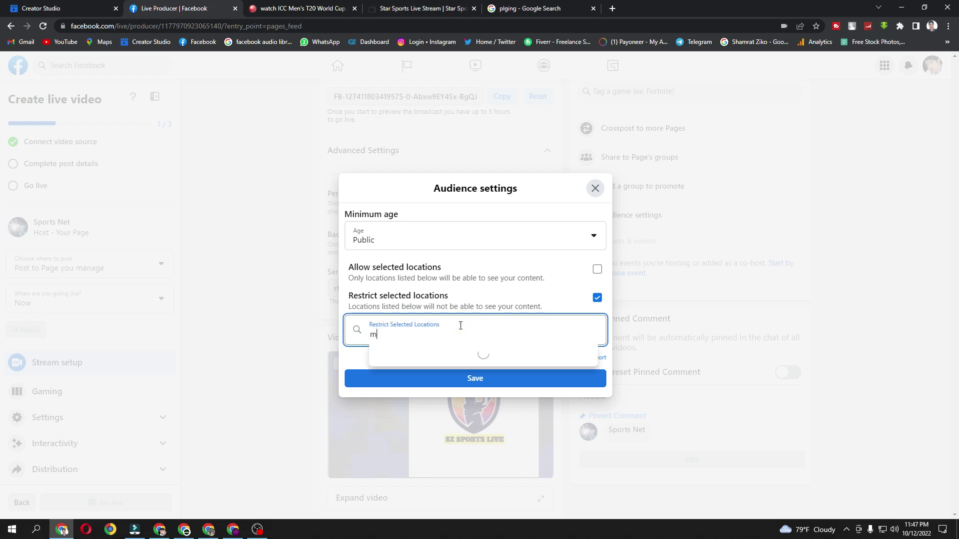
pyautogui.write('um')
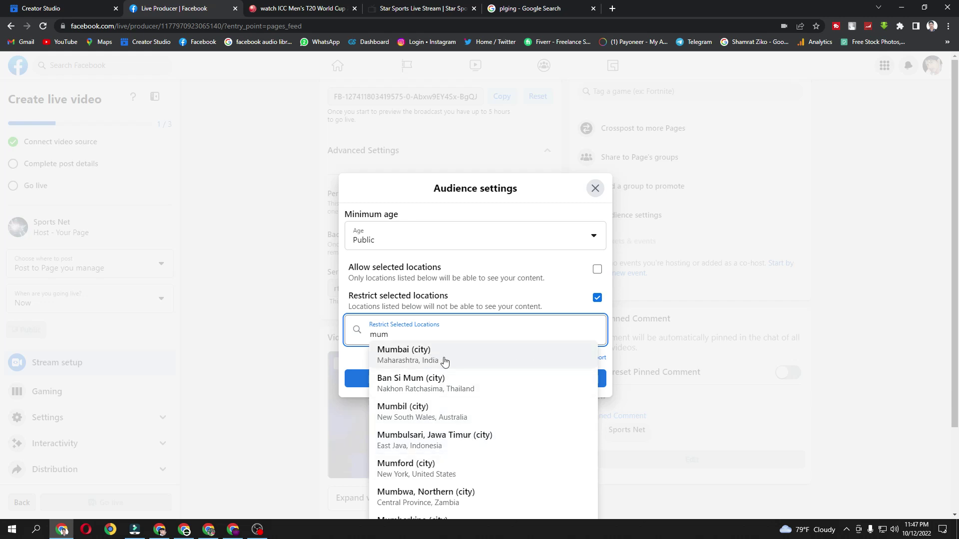
pyautogui.click(869, 346)
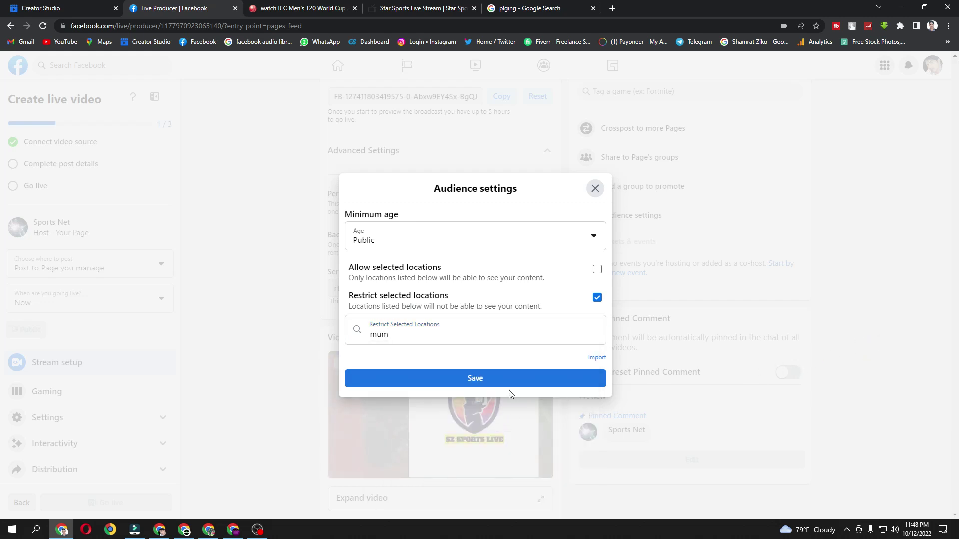
pyautogui.click(595, 188)
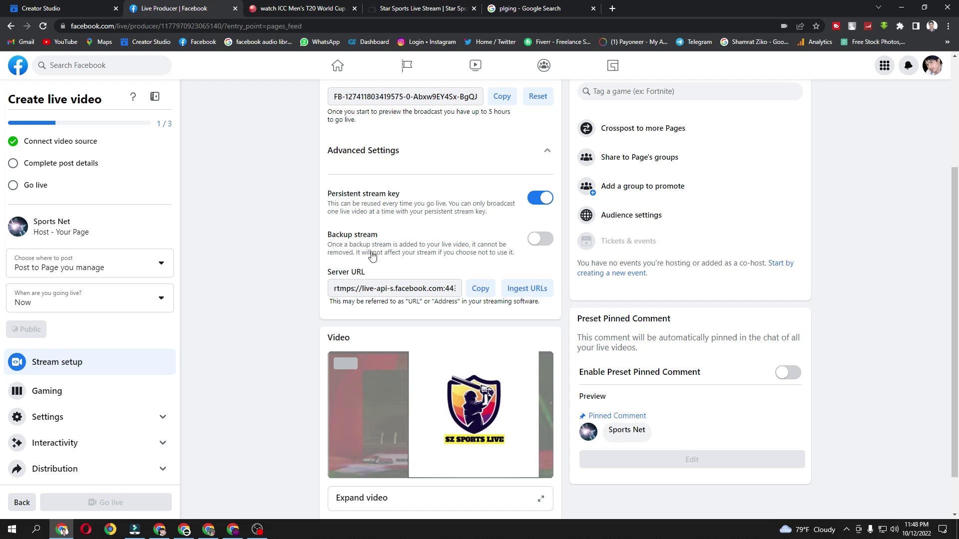
pyautogui.moveTo(541, 366)
pyautogui.click(846, 530)
pyautogui.rightClick(846, 490)
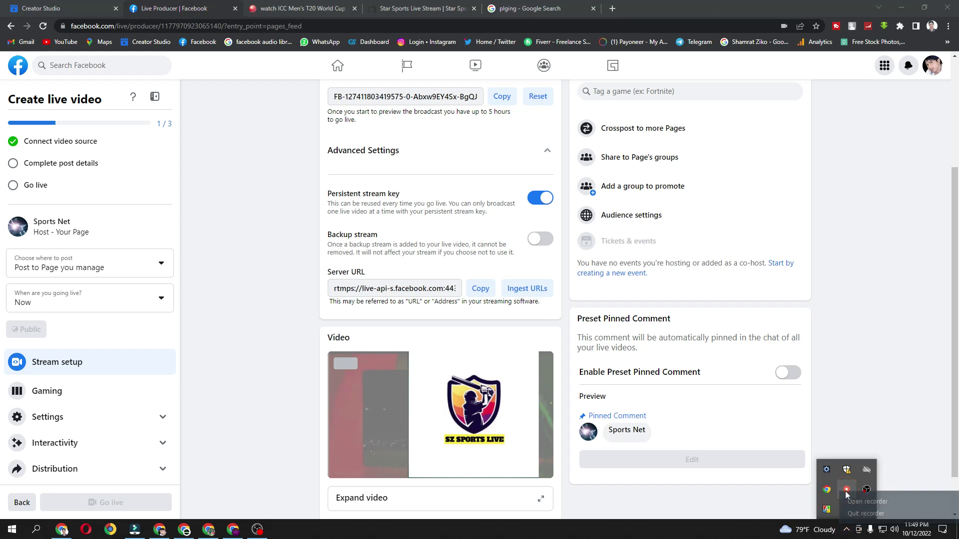